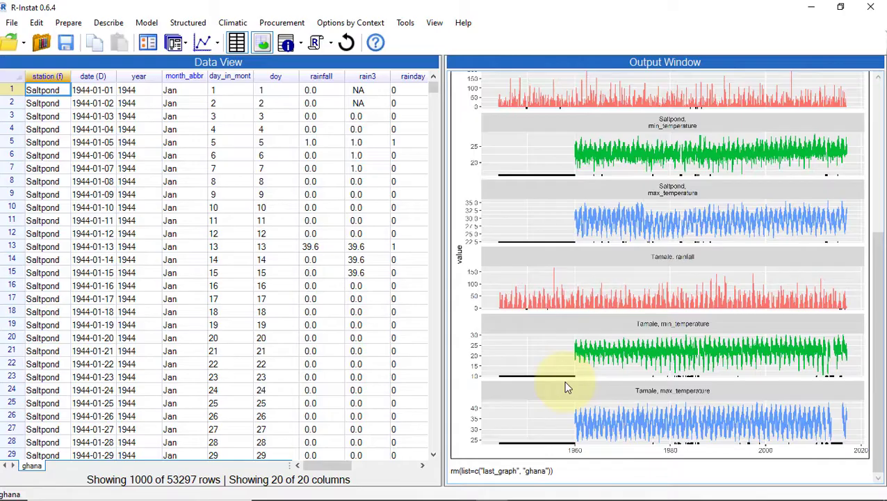
- Run the rainfall quality check on the ghana data for large values above 200 mm
{"action": "left_click", "coordinate": [233, 22]}
{"action": "left_click", "coordinate": [255, 98]}
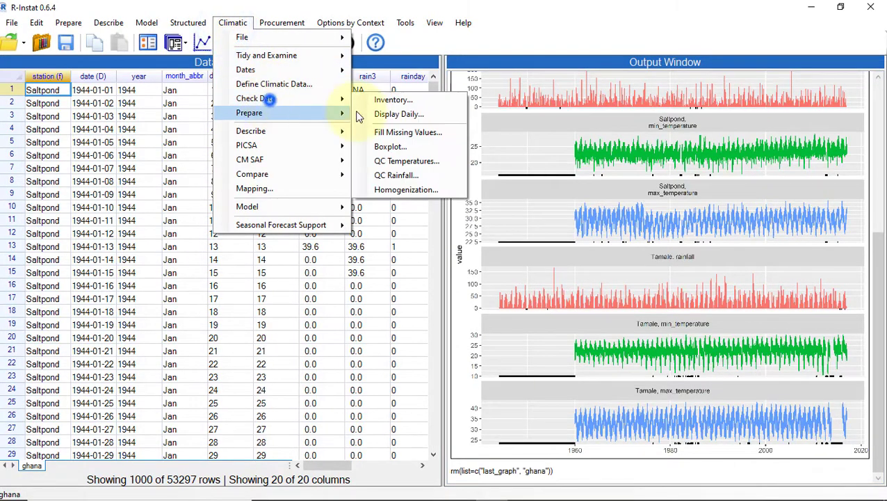
{"action": "left_click", "coordinate": [418, 175]}
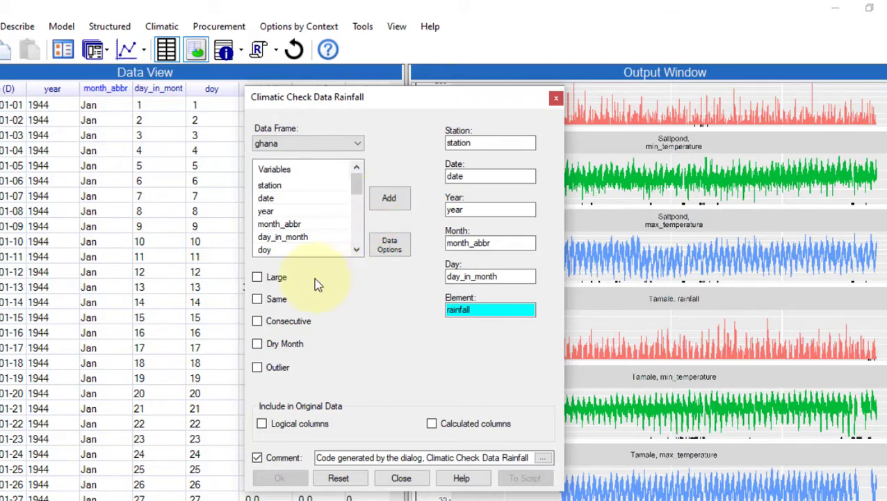
{"action": "left_click", "coordinate": [257, 278]}
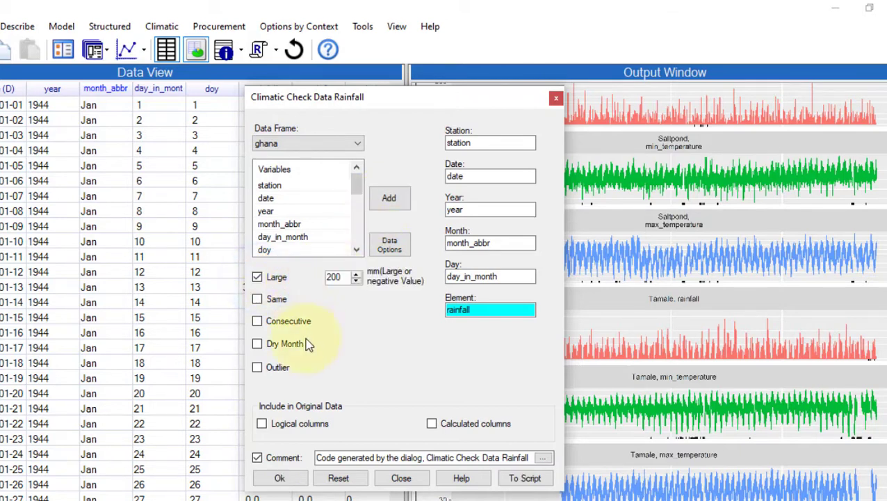
{"action": "left_click", "coordinate": [279, 478]}
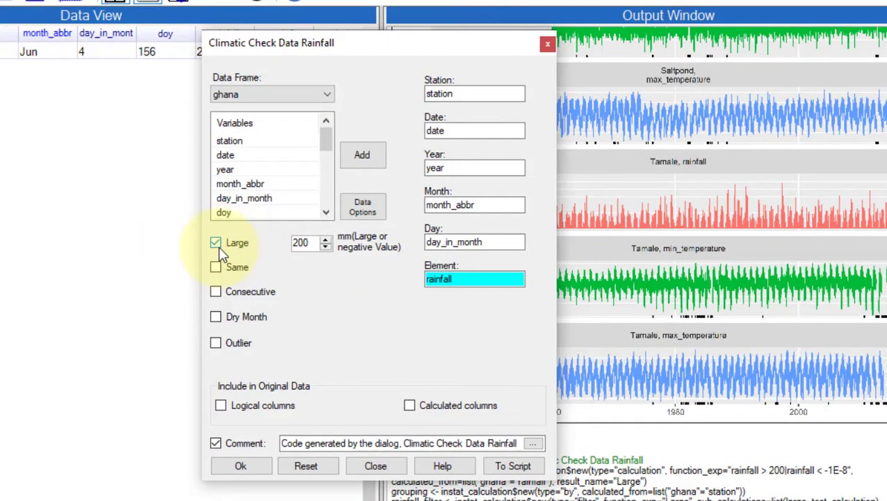
- Run the rainfall check for identical non-zero values repeated on 2 or more days instead of large values
{"action": "left_click", "coordinate": [217, 249]}
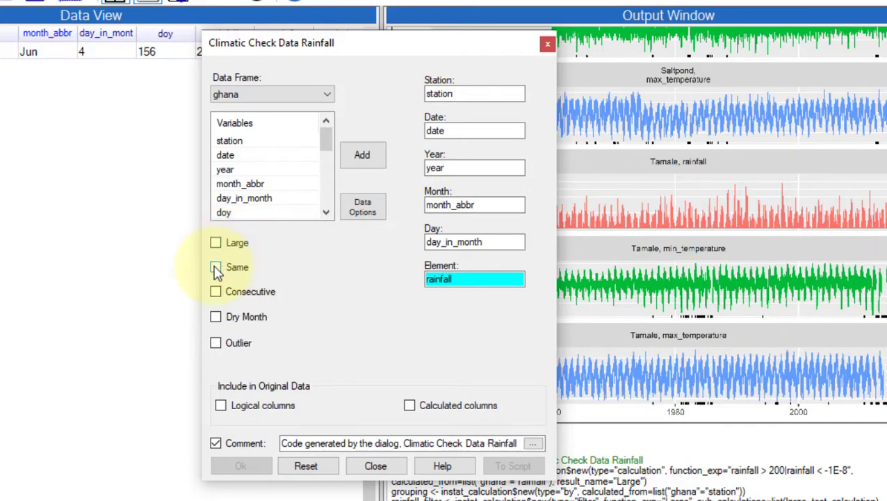
{"action": "left_click", "coordinate": [216, 268]}
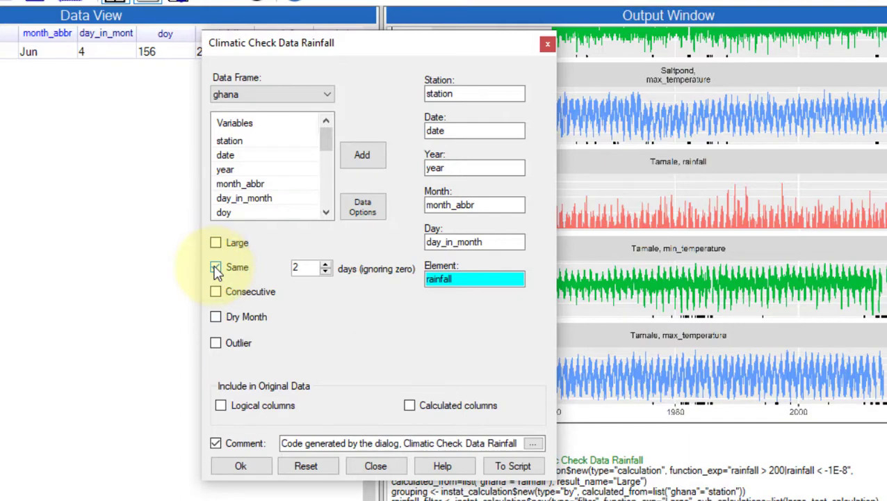
{"action": "left_click", "coordinate": [239, 466]}
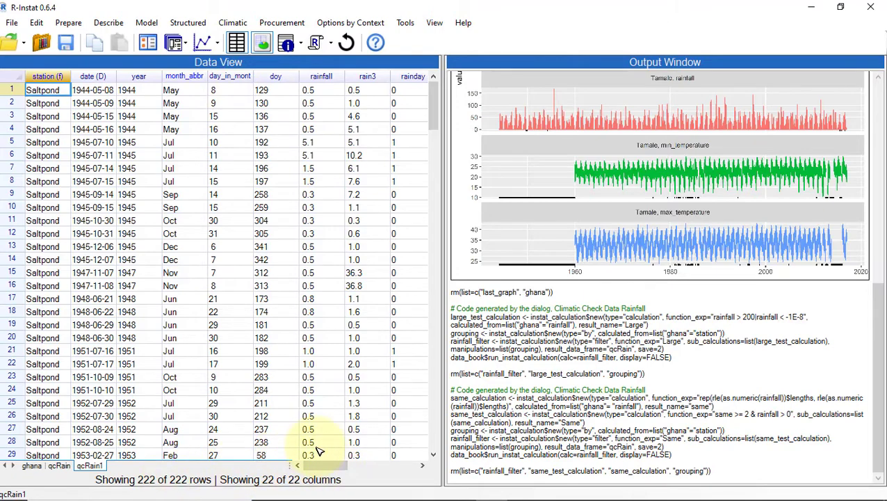
- Delete the unneeded columns from rain3 through kts in the qcRain1 results
{"action": "mouse_move", "coordinate": [317, 464]}
{"action": "left_mouse_down"}
{"action": "mouse_move", "coordinate": [337, 464]}
{"action": "mouse_move", "coordinate": [306, 465]}
{"action": "left_mouse_up"}
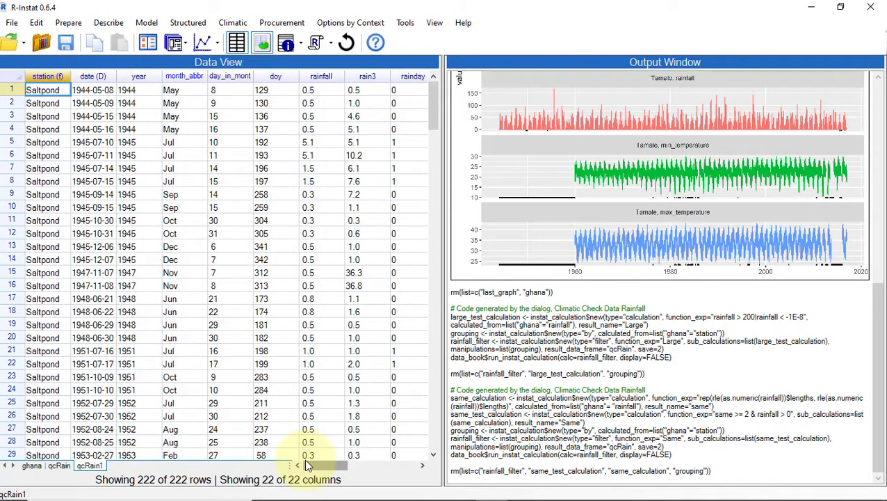
{"action": "left_click_drag", "start_coordinate": [321, 467], "coordinate": [339, 464]}
{"action": "left_click", "coordinate": [178, 75]}
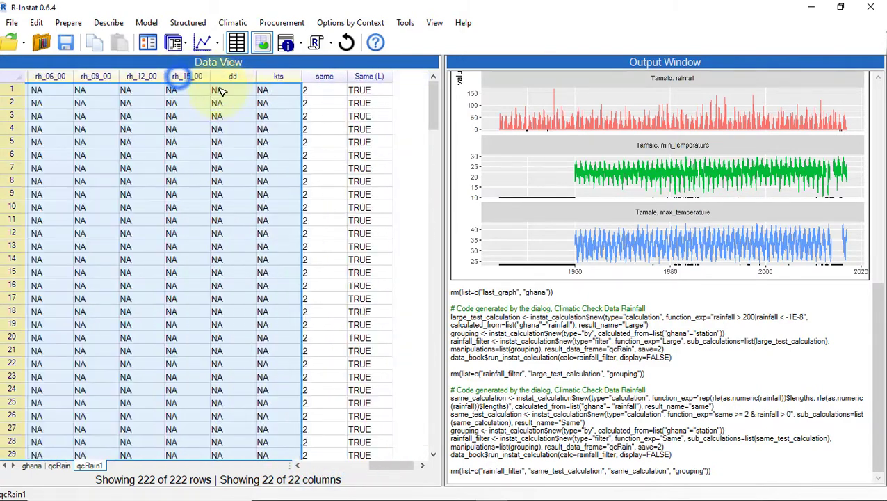
{"action": "right_click", "coordinate": [224, 79]}
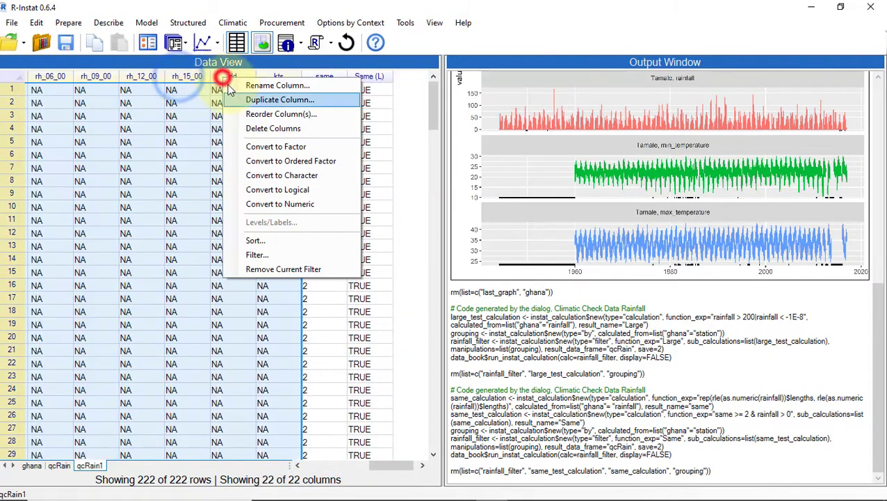
{"action": "left_click", "coordinate": [250, 126]}
{"action": "left_click", "coordinate": [450, 300]}
- Define and apply a new filter on qcRain1 keeping rows where rainfall is greater than 1
{"action": "left_click", "coordinate": [270, 76]}
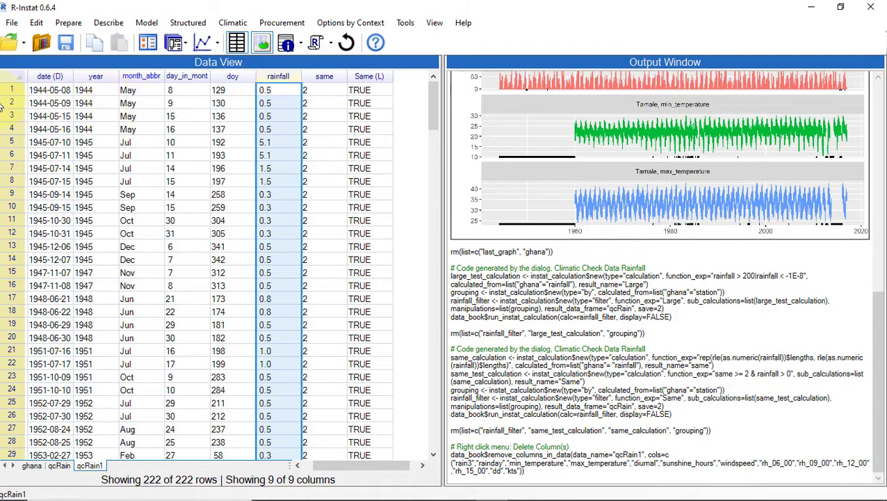
{"action": "right_click", "coordinate": [27, 104]}
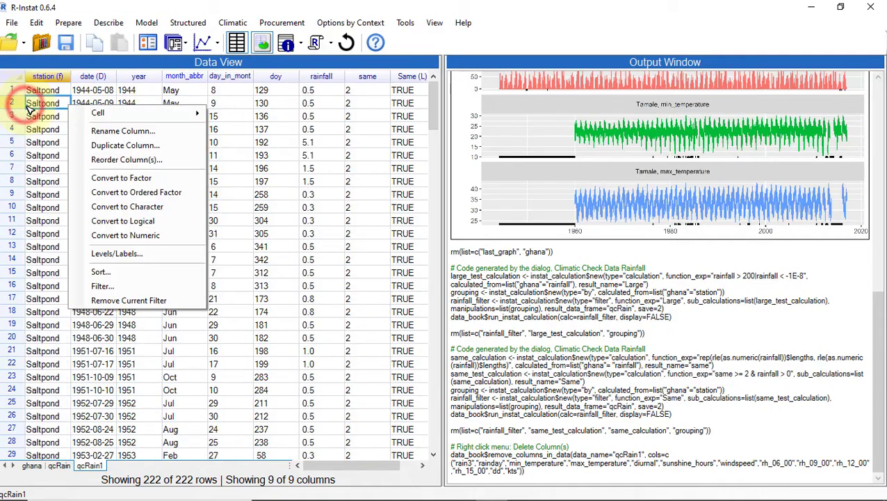
{"action": "left_click", "coordinate": [108, 292]}
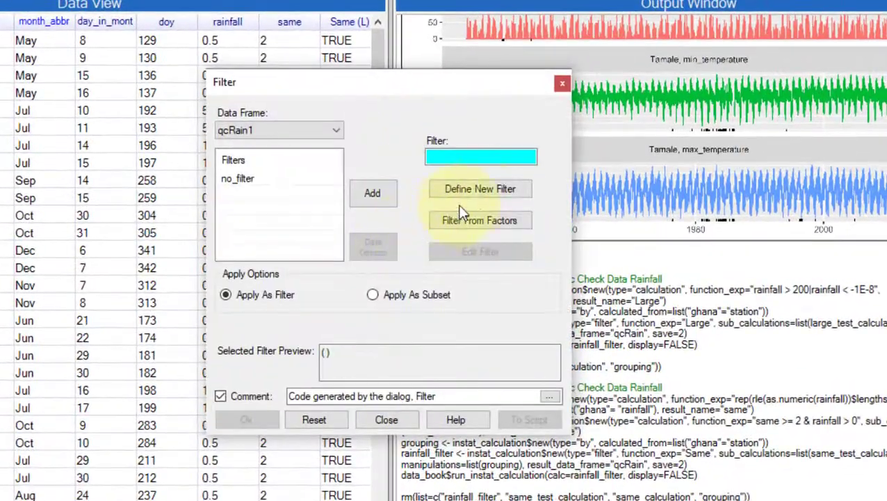
{"action": "left_click", "coordinate": [473, 193]}
{"action": "scroll", "coordinate": [129, 208], "scroll_direction": "down", "scroll_amount": 1}
{"action": "double_click", "coordinate": [119, 198]}
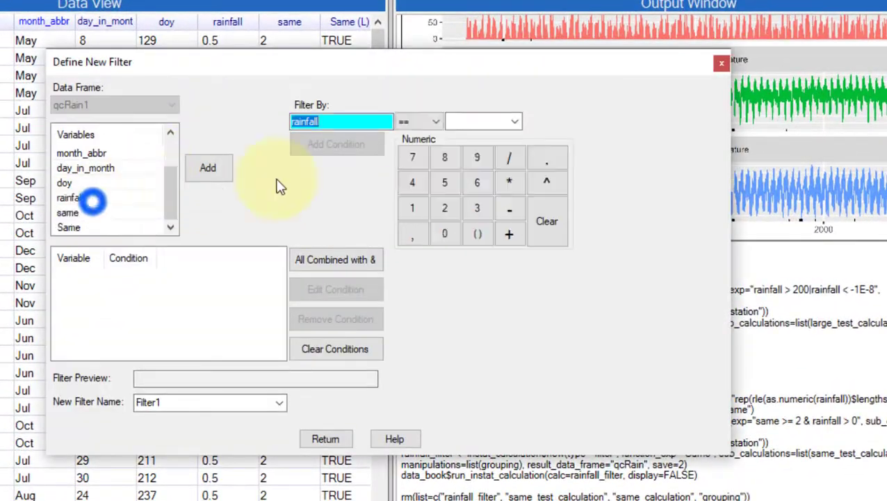
{"action": "left_click", "coordinate": [431, 121]}
{"action": "left_click", "coordinate": [407, 174]}
{"action": "left_click", "coordinate": [412, 208]}
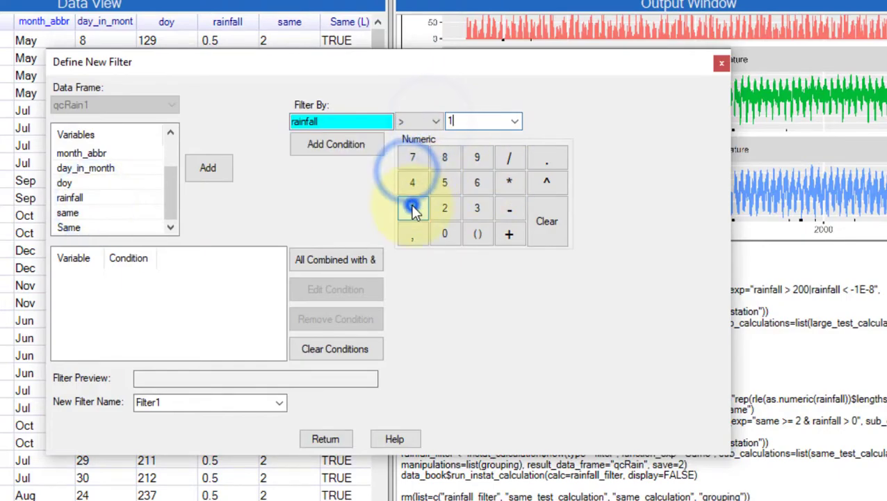
{"action": "left_click", "coordinate": [336, 144]}
{"action": "left_click", "coordinate": [321, 438]}
{"action": "left_click", "coordinate": [246, 419]}
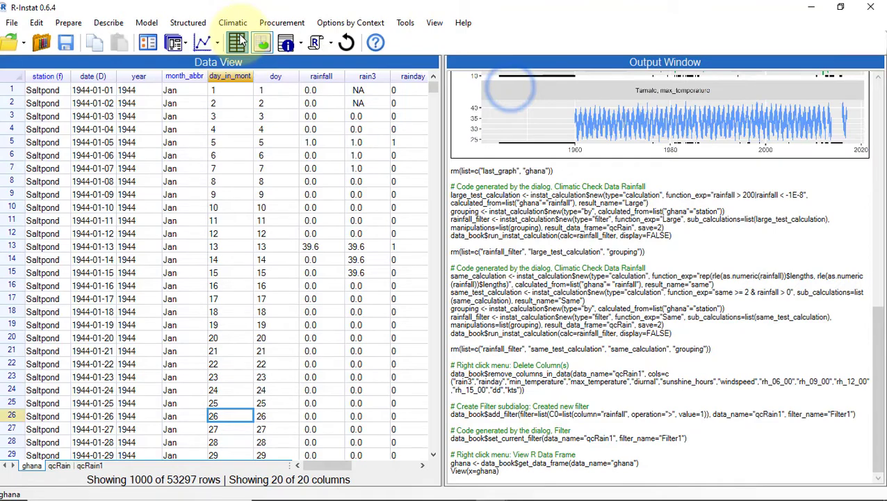
- Run the rainfall check for runs of more than 10 consecutive rain days and examine the flagged rows
{"action": "left_click", "coordinate": [183, 43]}
{"action": "left_click", "coordinate": [205, 84]}
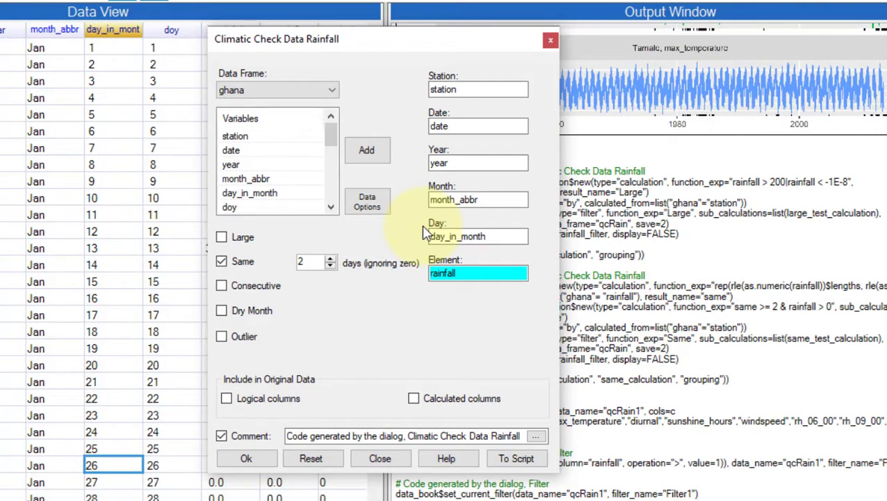
{"action": "left_click", "coordinate": [221, 260]}
{"action": "left_click", "coordinate": [221, 286]}
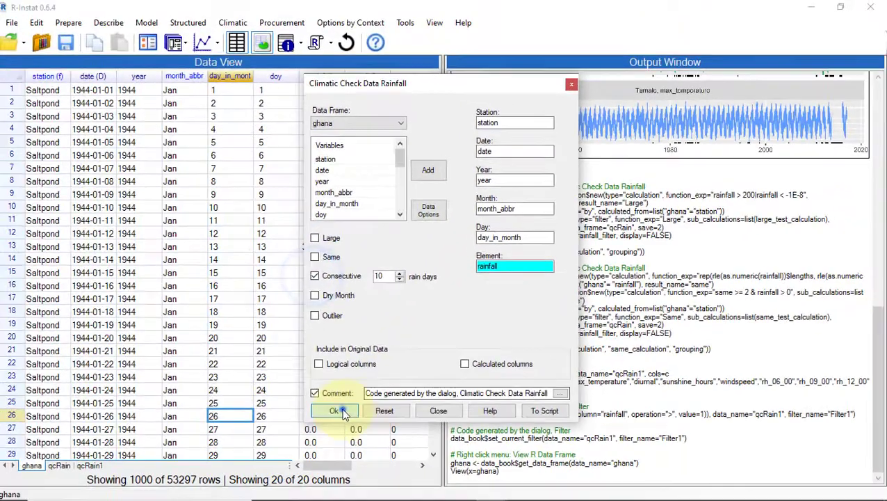
{"action": "left_click", "coordinate": [246, 458]}
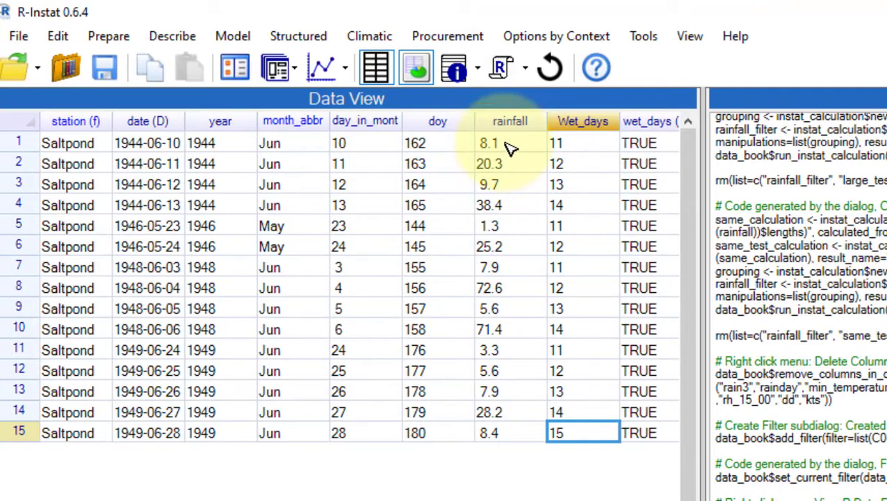
{"action": "left_click", "coordinate": [508, 146]}
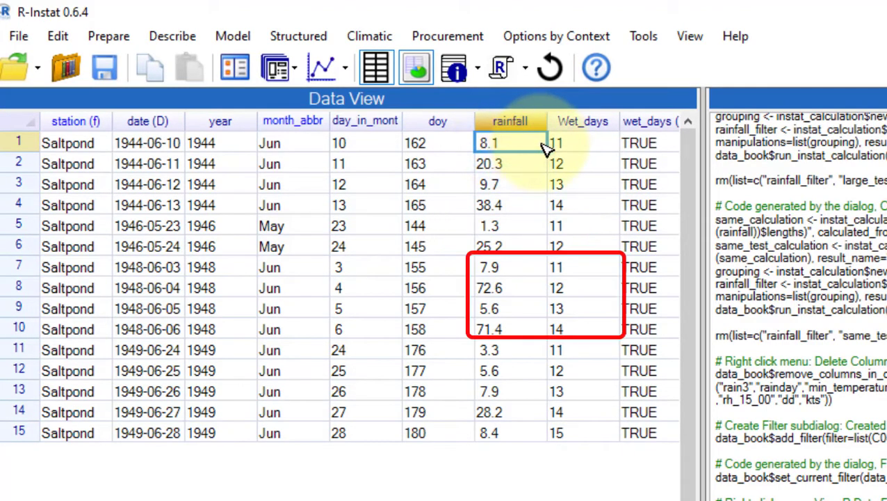
{"action": "mouse_move", "coordinate": [546, 149]}
{"action": "left_mouse_down"}
{"action": "mouse_move", "coordinate": [554, 142]}
{"action": "mouse_move", "coordinate": [571, 208]}
{"action": "left_mouse_up"}
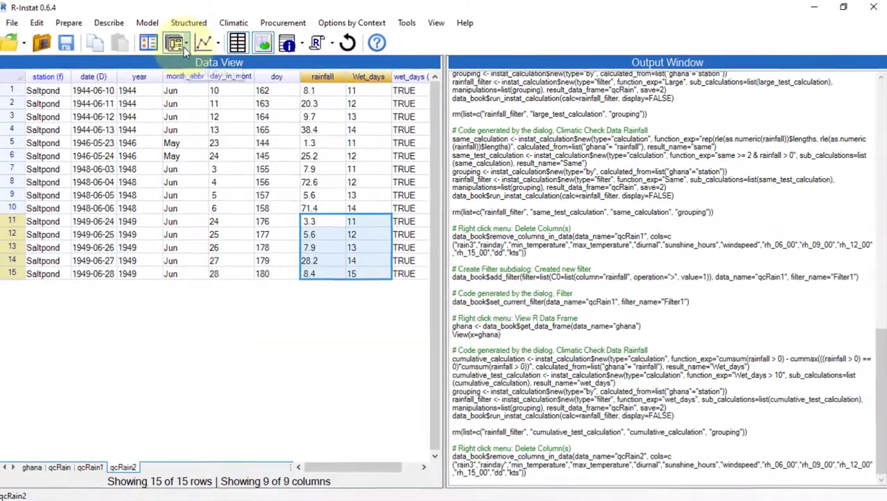
- Run the dry-month rainfall check with a 0.05 mm threshold, omitting January, February, November and December
{"action": "left_click", "coordinate": [174, 42]}
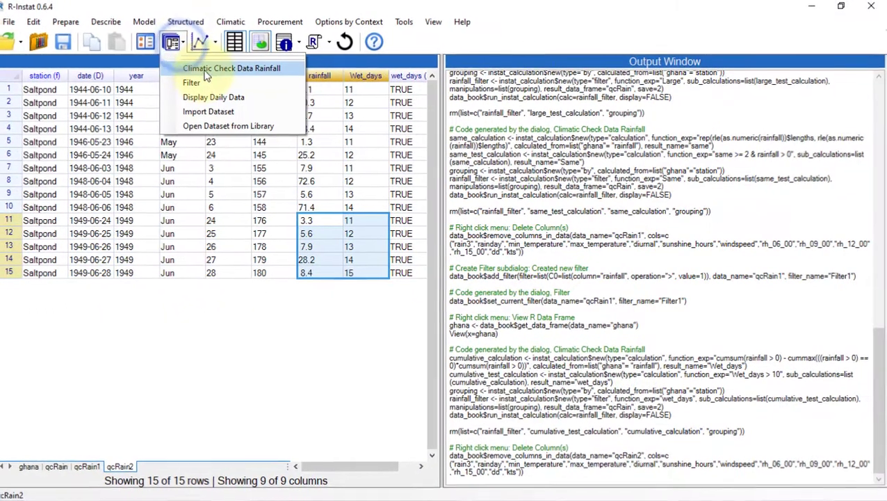
{"action": "left_click", "coordinate": [208, 69]}
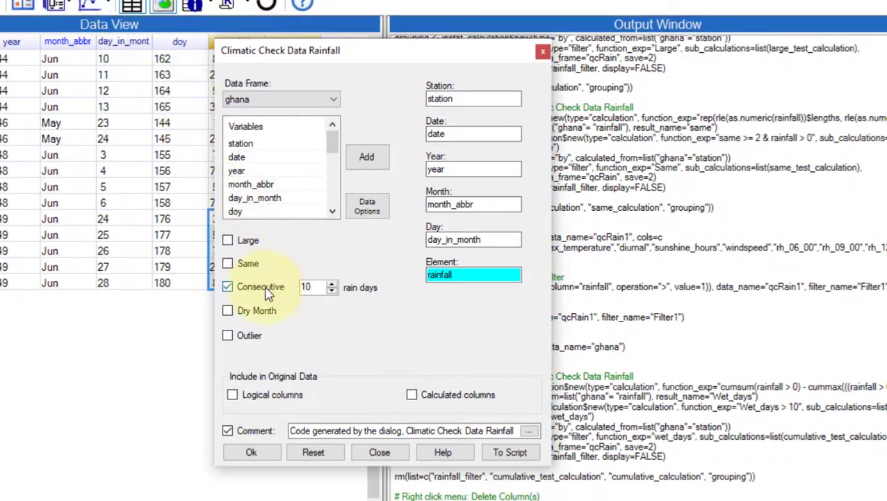
{"action": "left_click", "coordinate": [228, 286]}
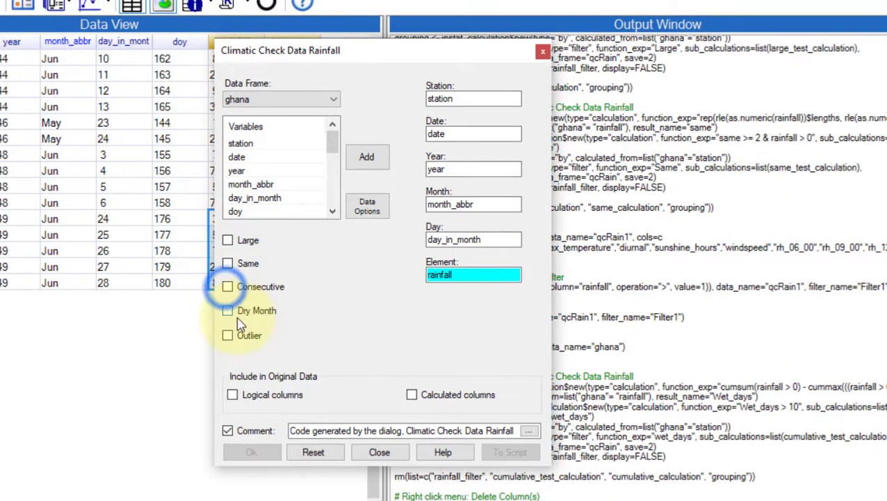
{"action": "left_click", "coordinate": [228, 310]}
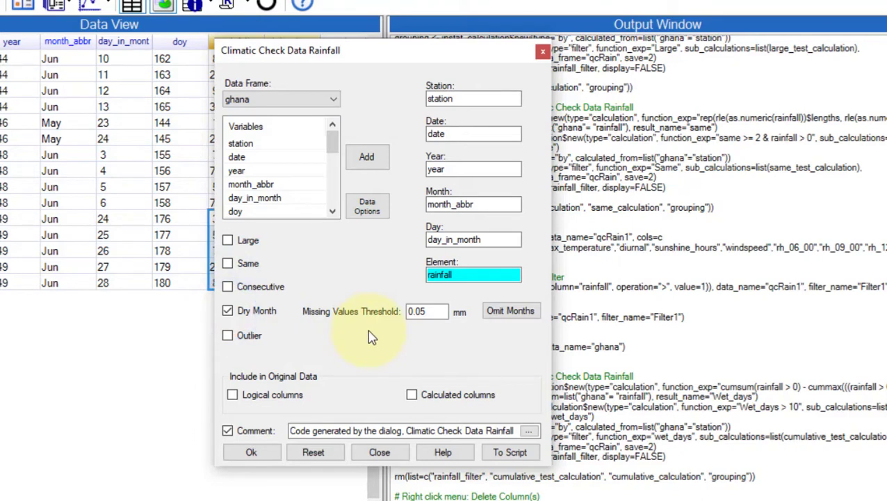
{"action": "left_click", "coordinate": [510, 313]}
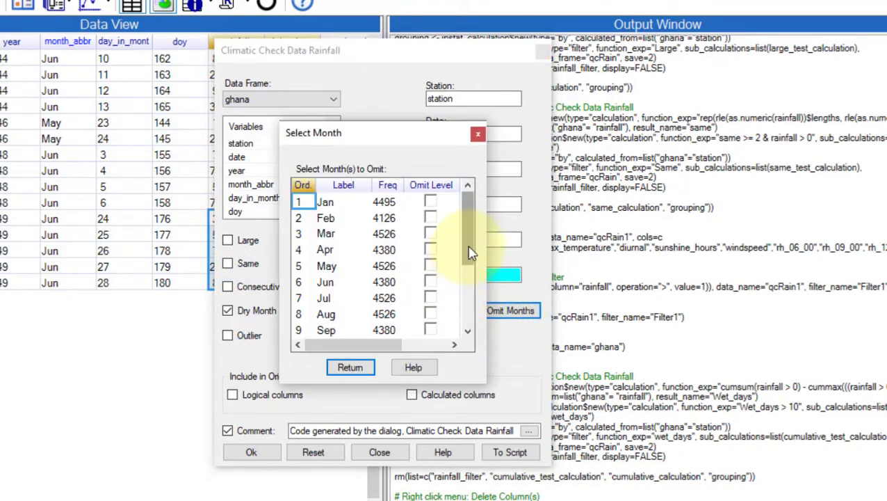
{"action": "left_click", "coordinate": [430, 201]}
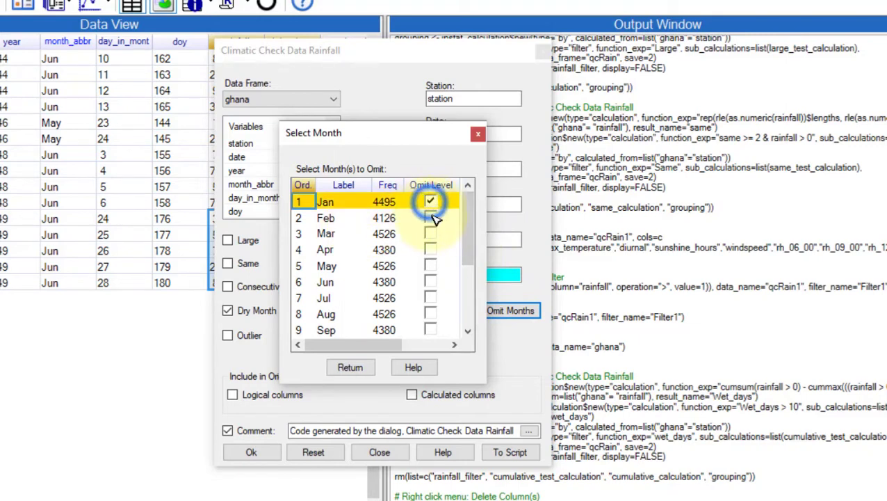
{"action": "left_click", "coordinate": [431, 216]}
{"action": "scroll", "coordinate": [467, 222], "scroll_direction": "down", "scroll_amount": 2}
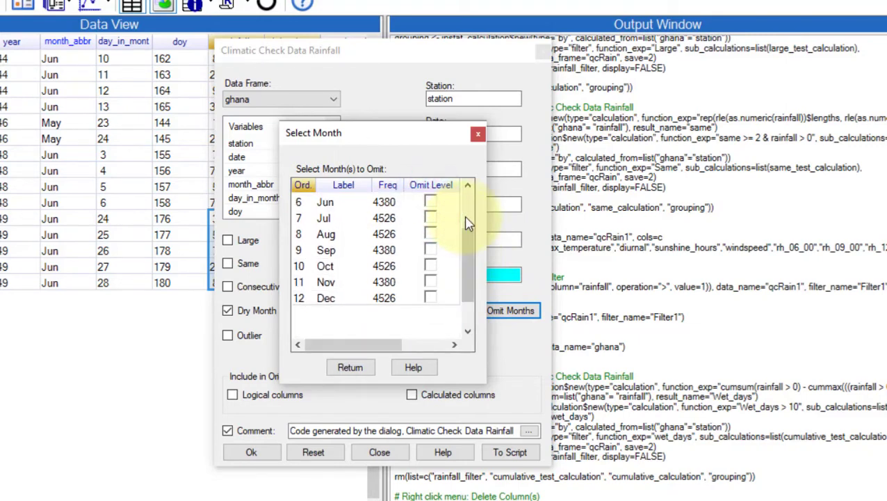
{"action": "left_click", "coordinate": [431, 281]}
{"action": "left_click", "coordinate": [431, 298]}
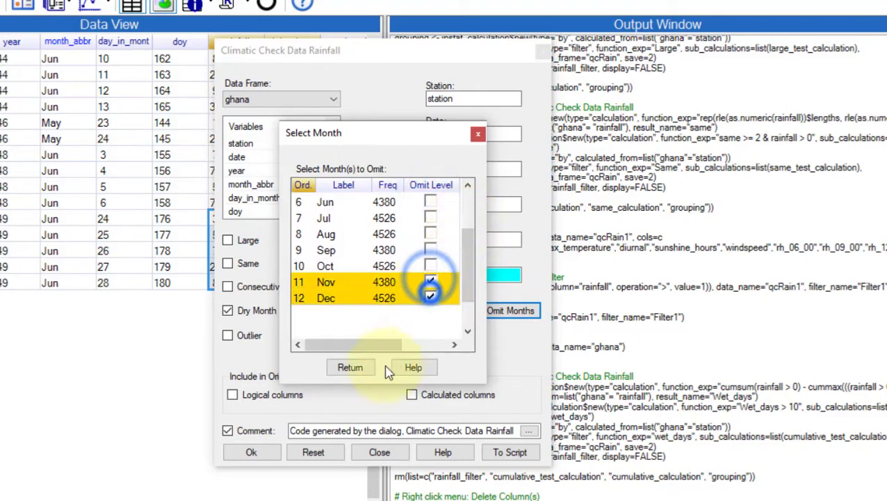
{"action": "left_click", "coordinate": [352, 368]}
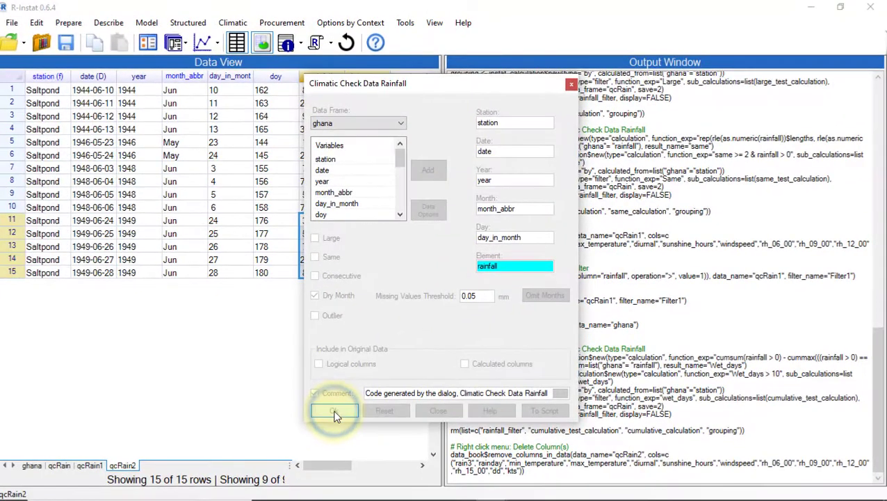
{"action": "left_click", "coordinate": [252, 452]}
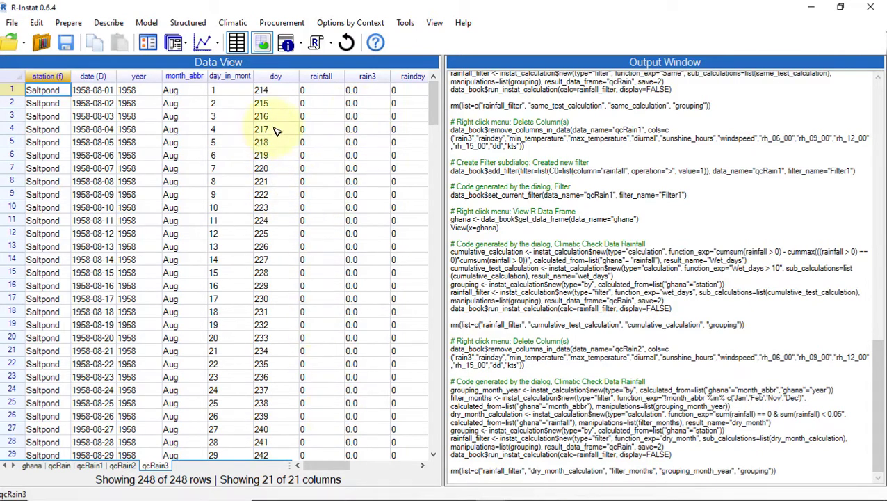
- Open the levels and labels of the month_abbr column
{"action": "right_click", "coordinate": [182, 75]}
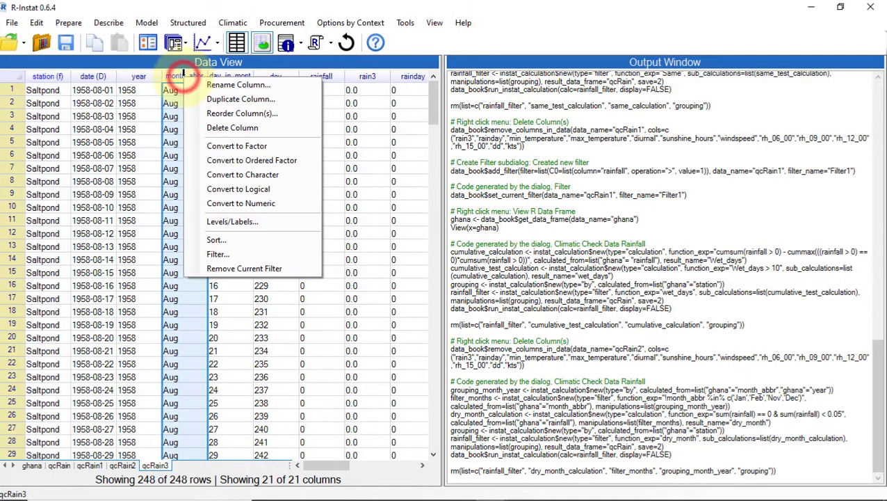
{"action": "left_click", "coordinate": [230, 223]}
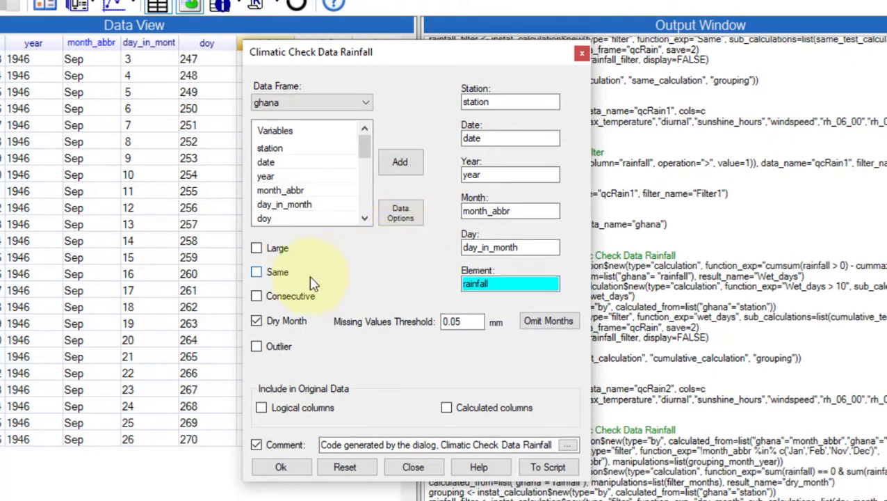
- Run the outlier rainfall check omitting zeros, with the coefficient set to 2.5
{"action": "left_click", "coordinate": [257, 321]}
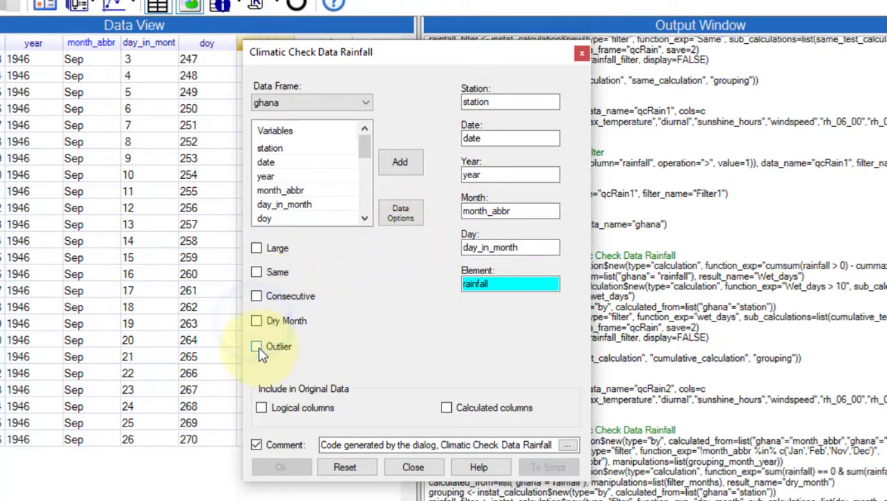
{"action": "left_click", "coordinate": [257, 346]}
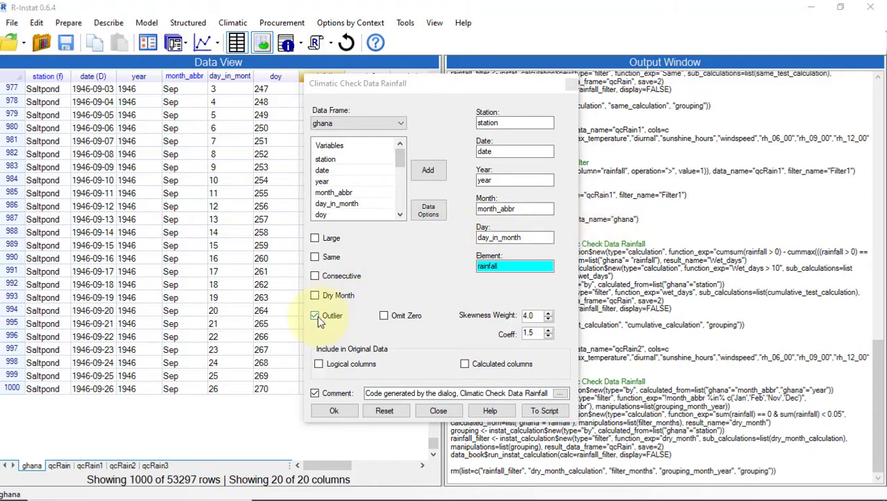
{"action": "left_click", "coordinate": [384, 315]}
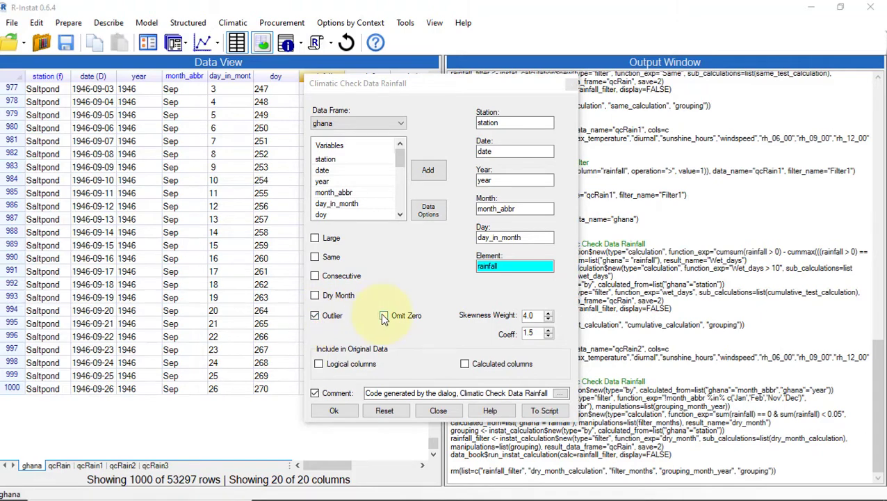
{"action": "left_click", "coordinate": [548, 331]}
{"action": "left_click", "coordinate": [337, 411]}
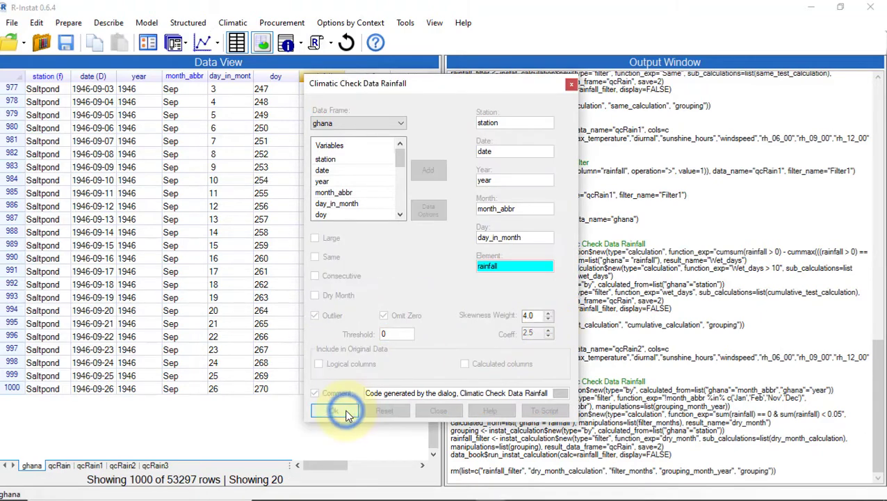